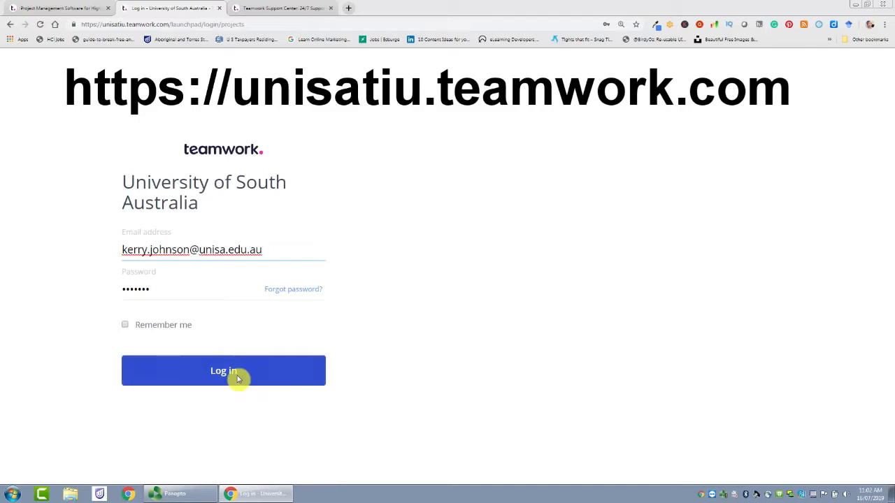
Step: Sign in to the unisatiu.teamwork.com site to reach the Active Projects list of 15 projects
click(237, 376)
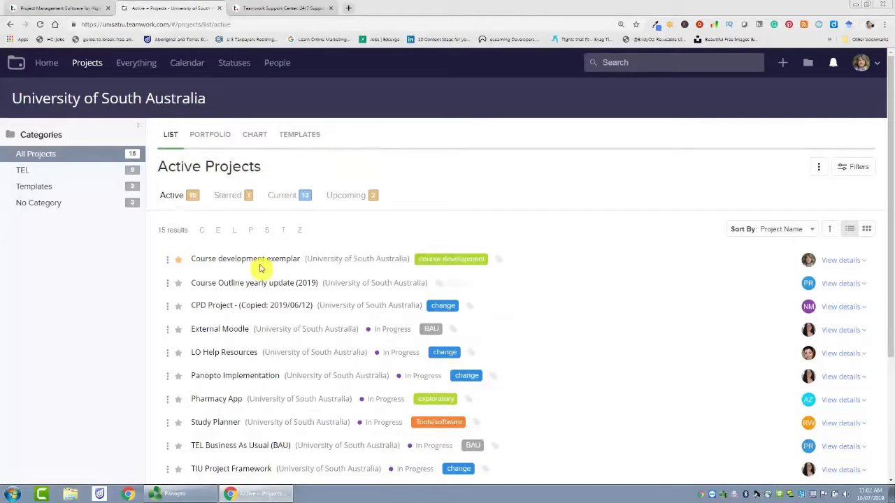
Step: Open Course development exemplar and browse its Overview showing 72 tasks and 20 milestones
click(285, 259)
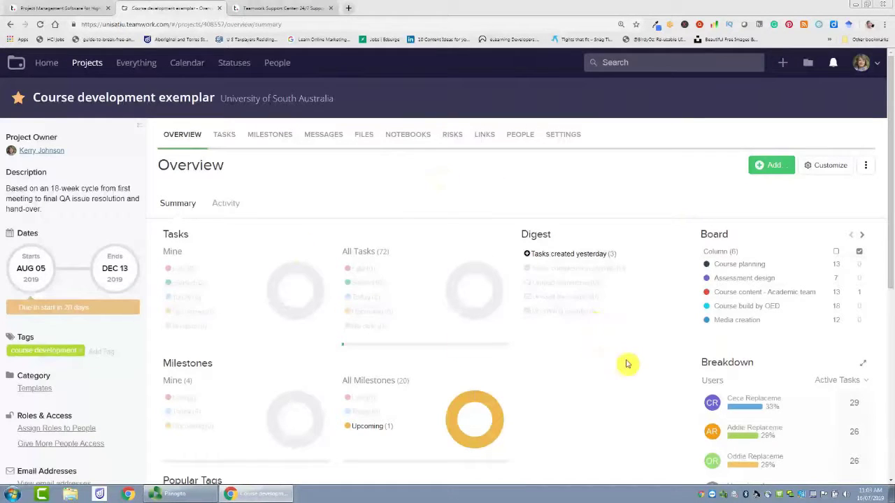
scroll(628, 363, down, 2)
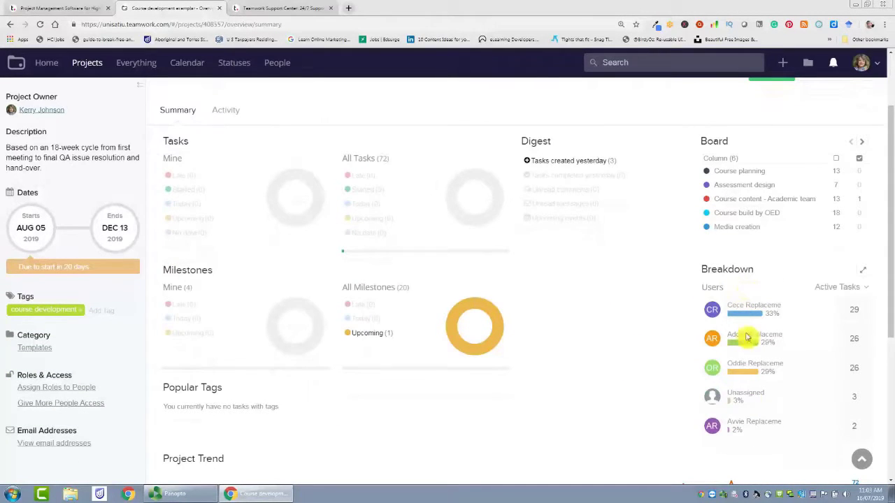
scroll(649, 368, up, 1)
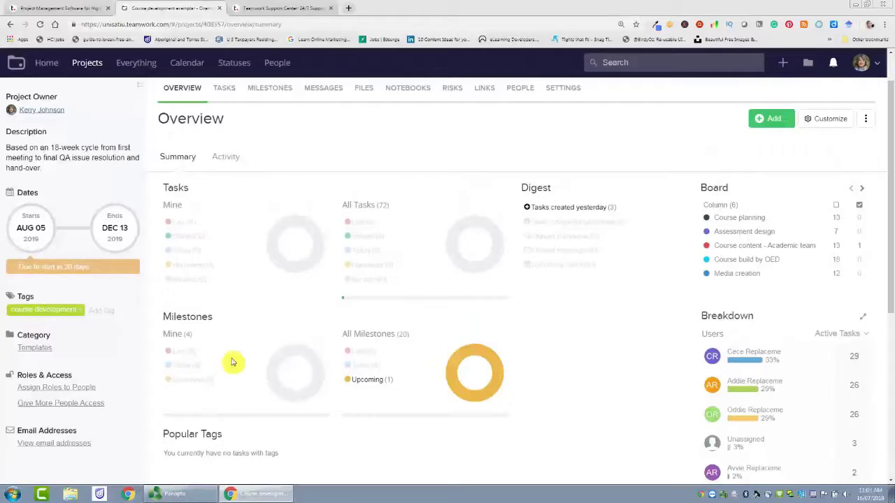
scroll(233, 362, up, 1)
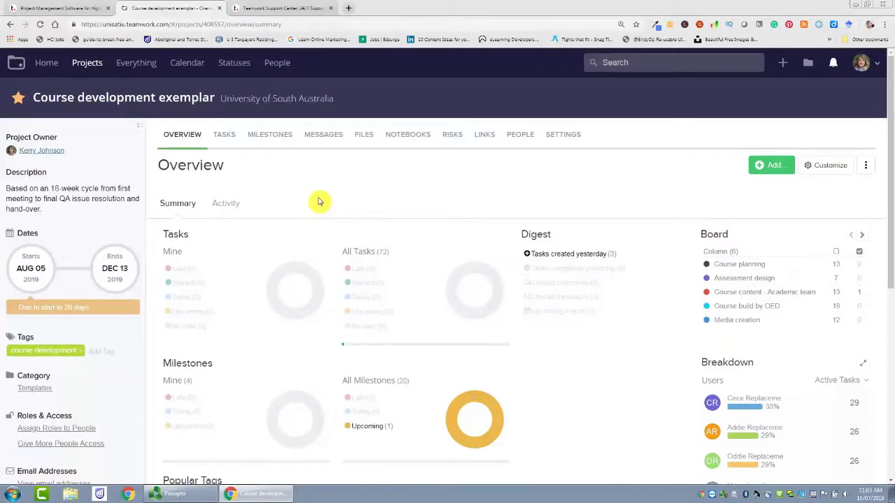
Step: Look through all 20 dated milestones, starting with the August 5 stakeholder meeting
click(260, 135)
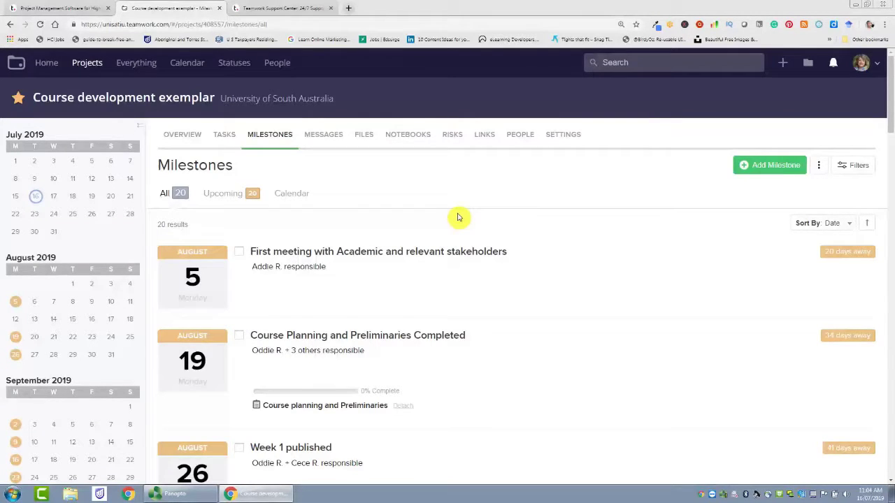
scroll(535, 233, down, 2)
scroll(539, 233, down, 4)
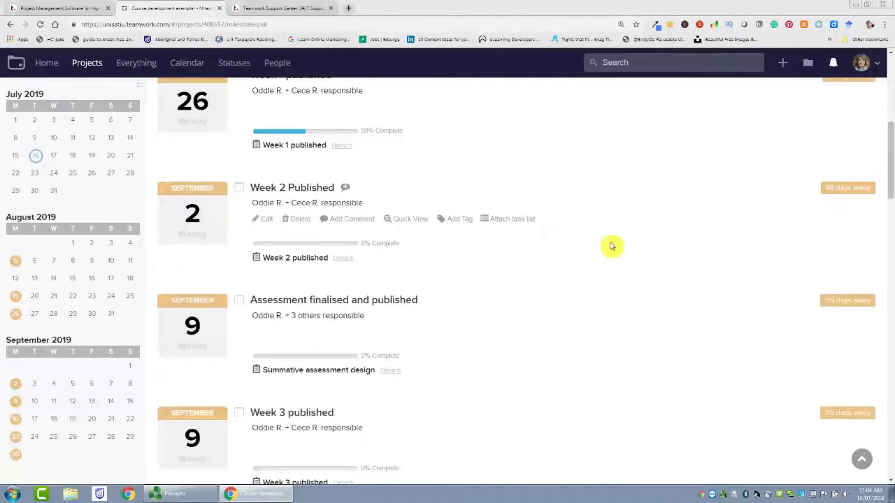
scroll(610, 251, up, 1)
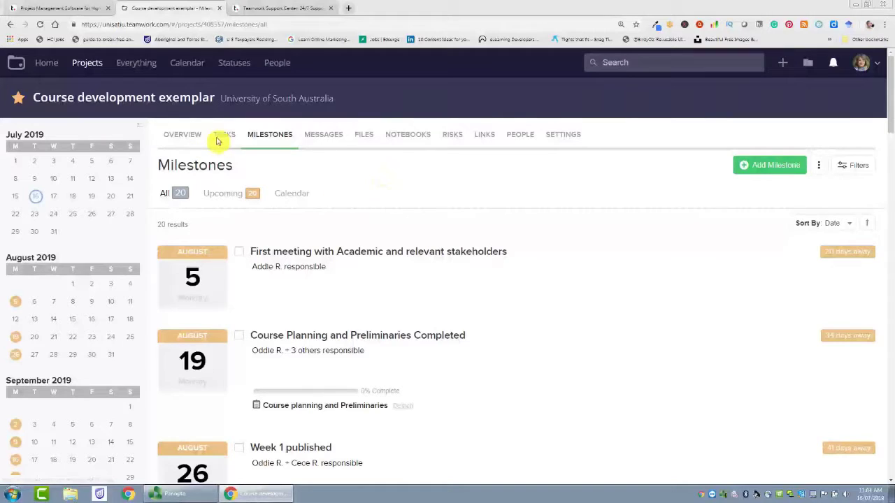
Step: Show the Tasks page and expand Course planning and Preliminaries to browse its tasks
click(218, 139)
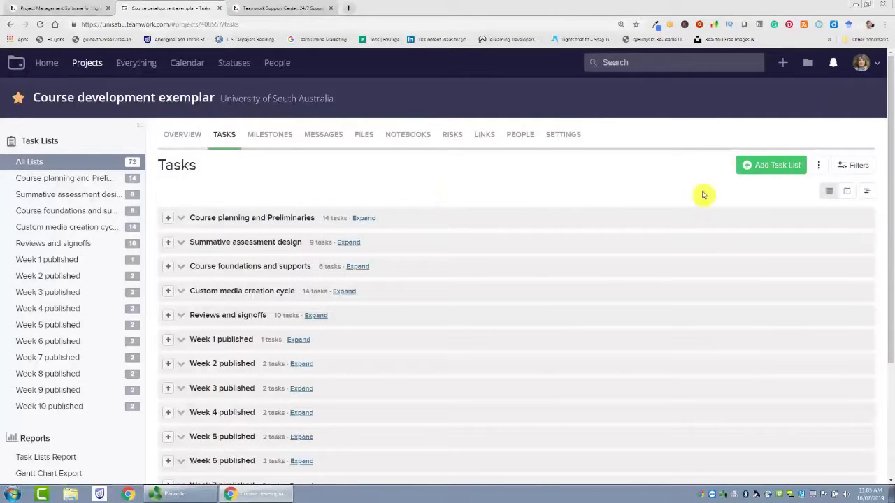
click(168, 220)
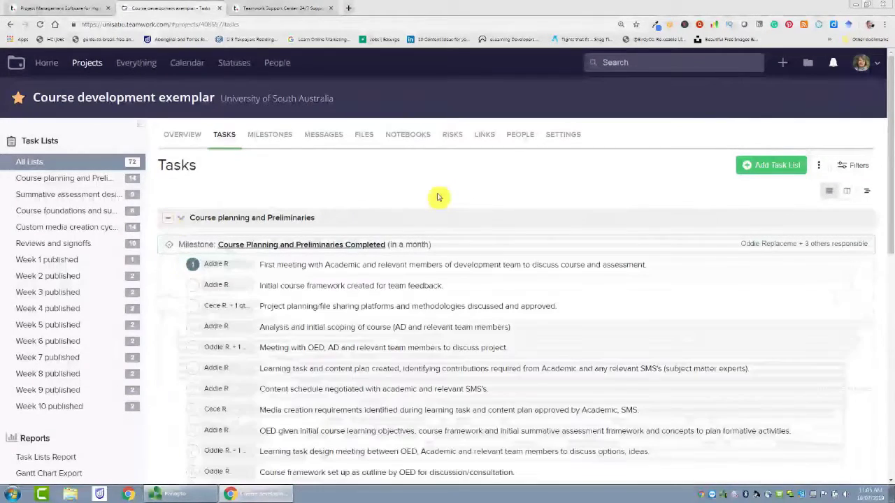
scroll(439, 240, down, 5)
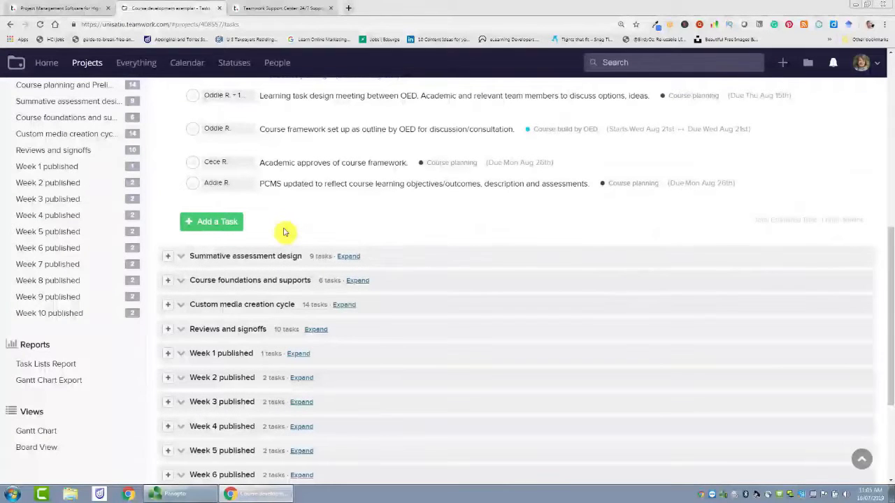
scroll(286, 232, up, 5)
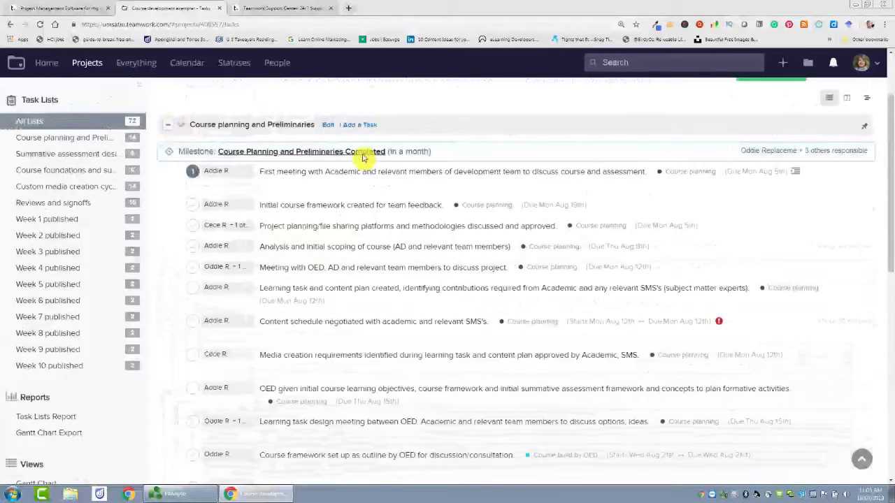
scroll(673, 170, up, 2)
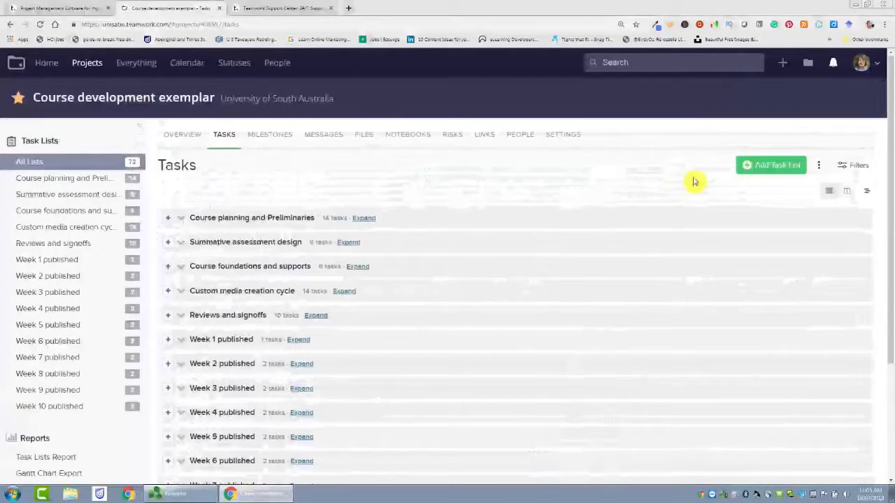
Step: Switch the Tasks page to Board View with columns like Course planning and Media creation
click(847, 193)
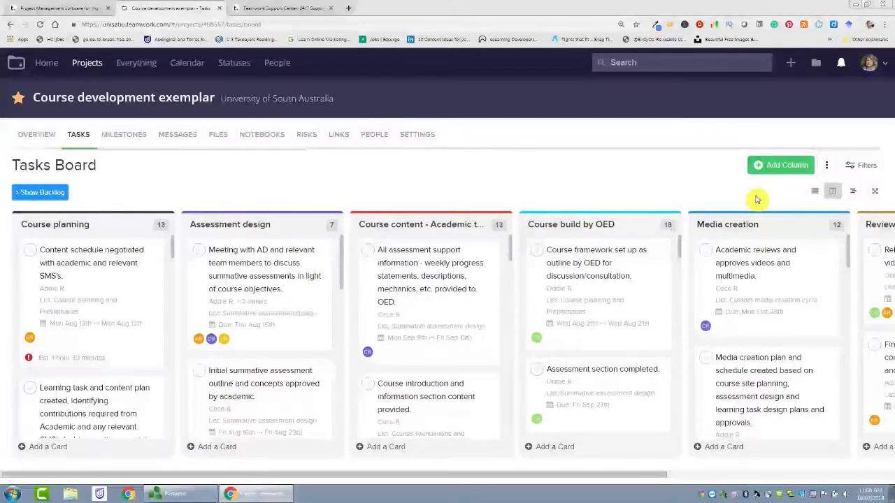
drag(627, 479, 768, 476)
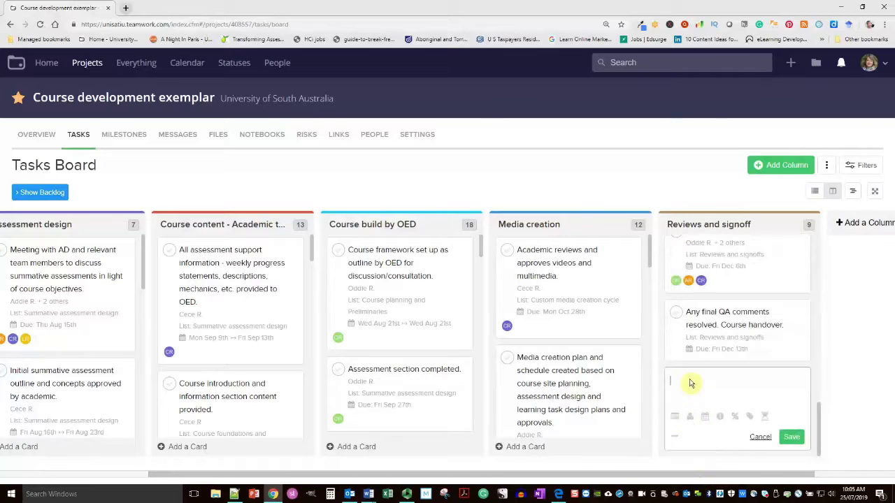
text(text)
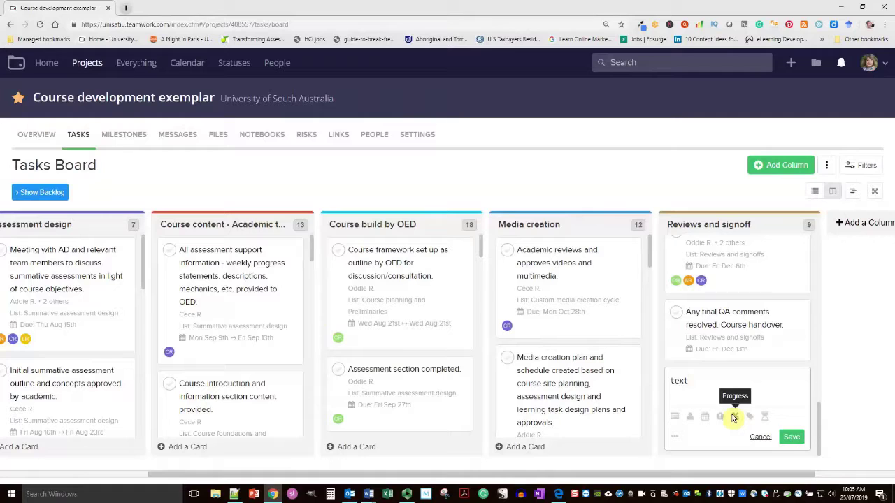
click(760, 438)
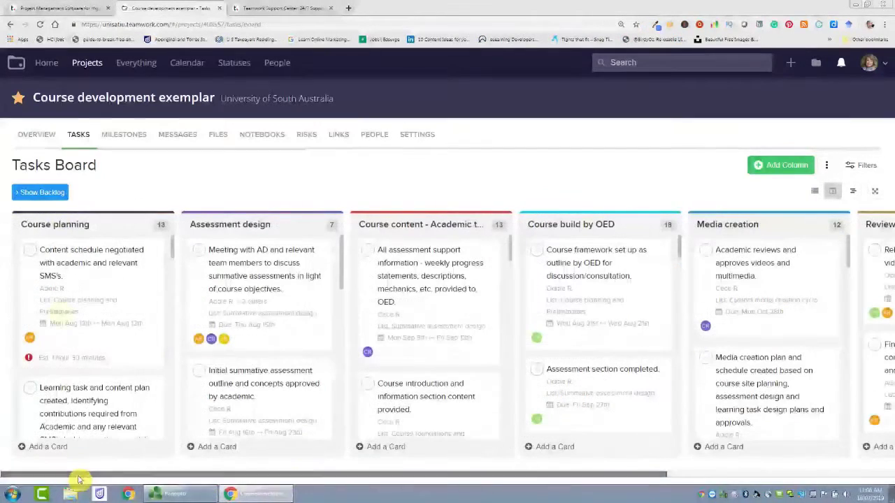
click(42, 192)
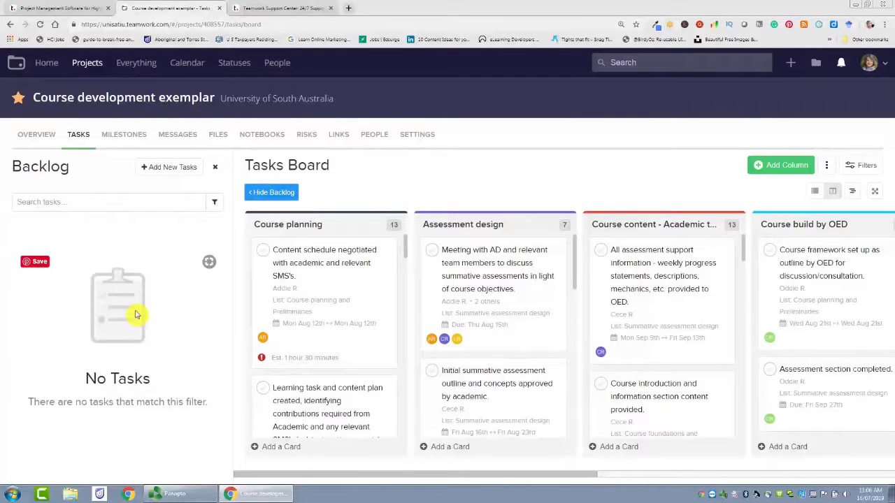
click(259, 193)
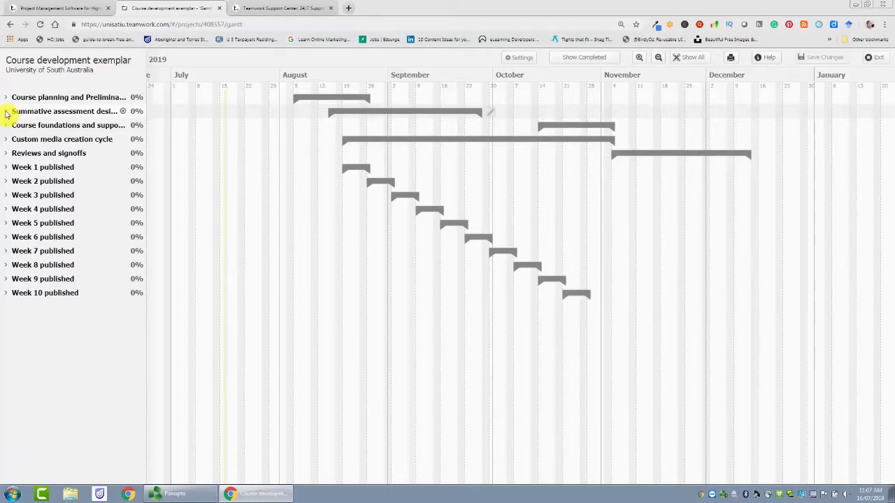
Step: Expand Summative assessment design on the Gantt chart, then exit back to the Tasks Board
click(6, 112)
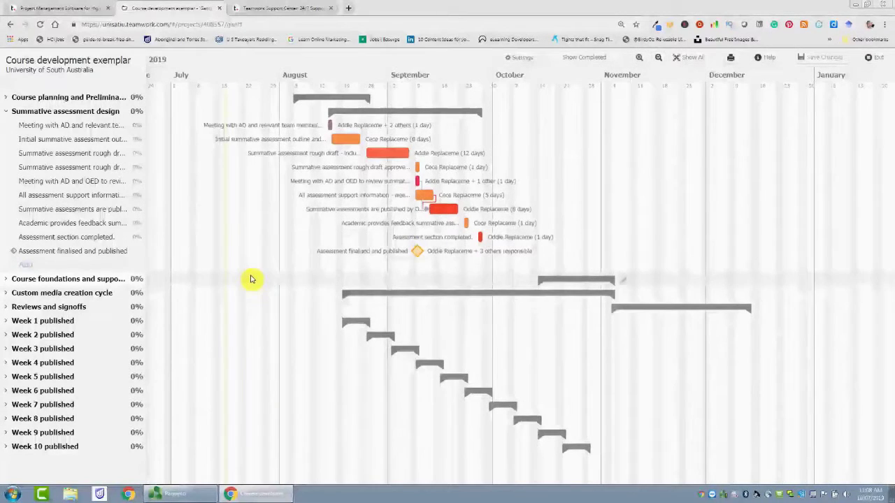
click(879, 60)
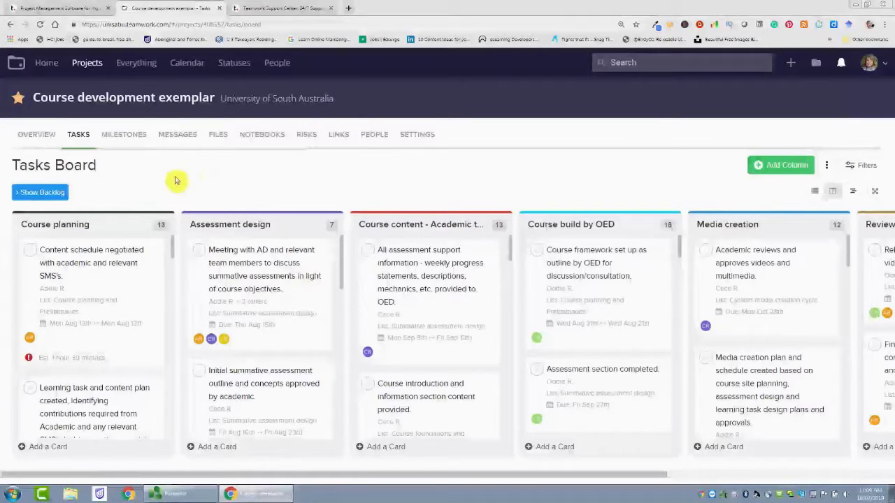
Step: Show the project's Messages with its two announcements, including 'Welcome and key documents'
click(174, 138)
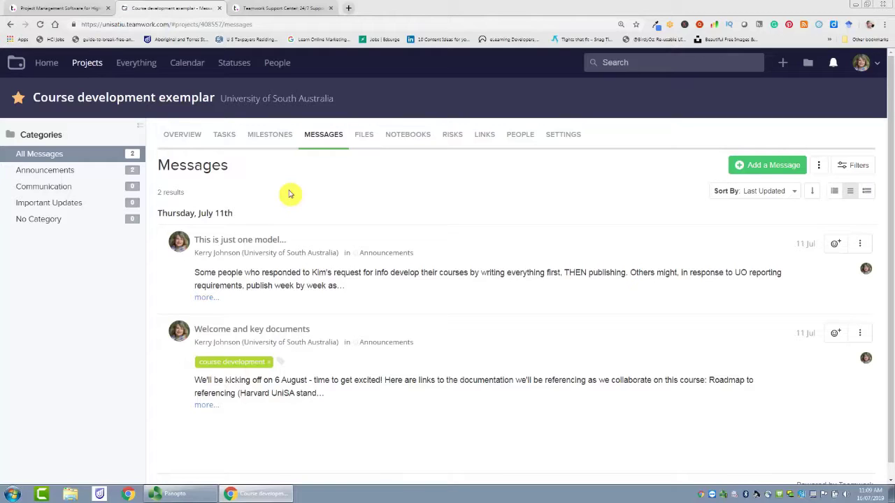
Step: View the project's Files, then the Notebooks 'Specialised language' and 'Bootstrap code used in the course'
click(363, 140)
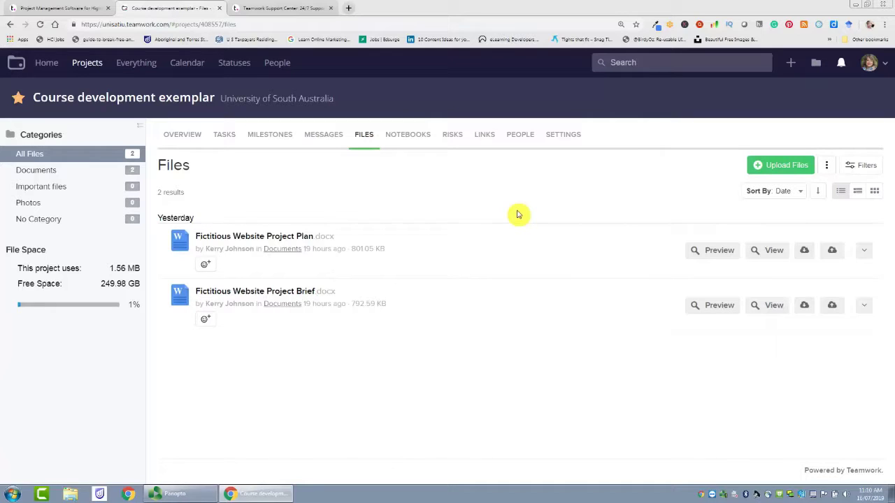
click(411, 140)
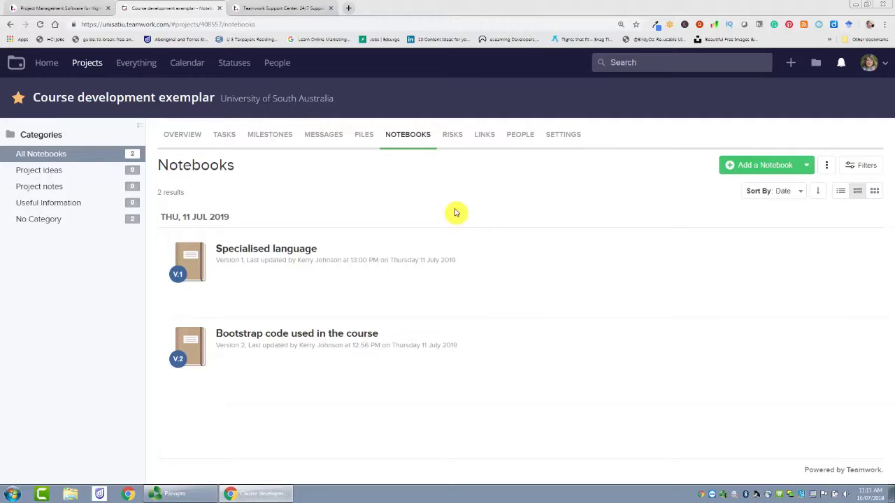
Step: Review the Risk Register, then move to the Links page listing 5 saved links
click(452, 136)
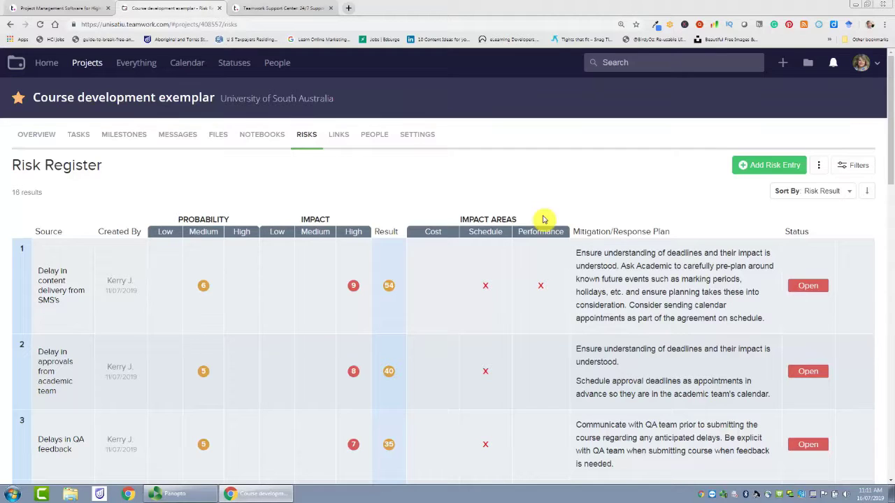
click(337, 137)
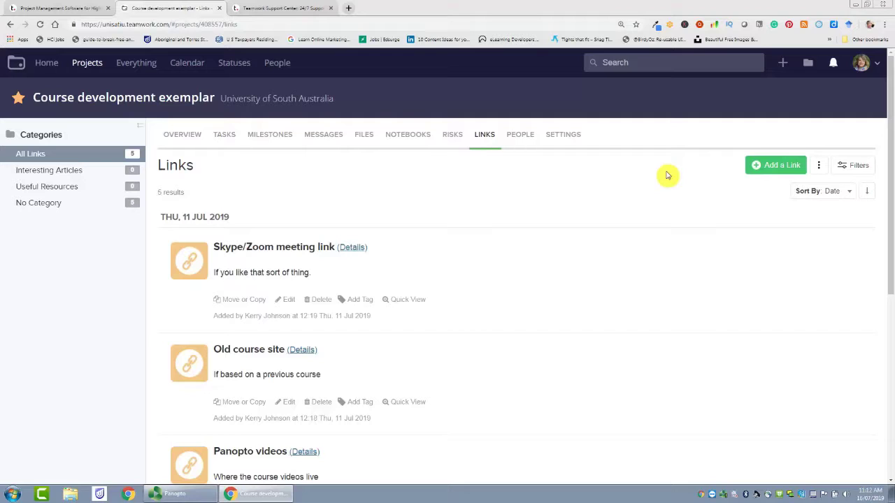
Step: Show the People page listing 9 people: 3 users and 6 collaborators
click(518, 139)
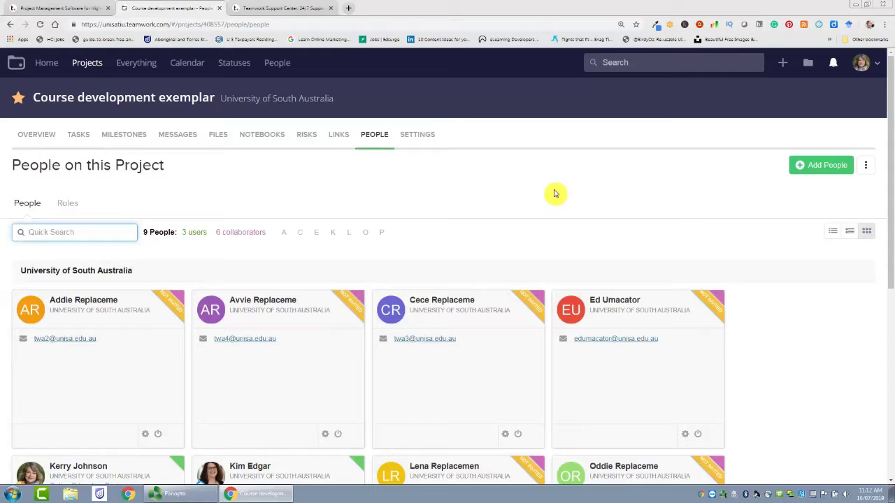
Step: In the People Roles list, add a second user to the OED role
click(65, 205)
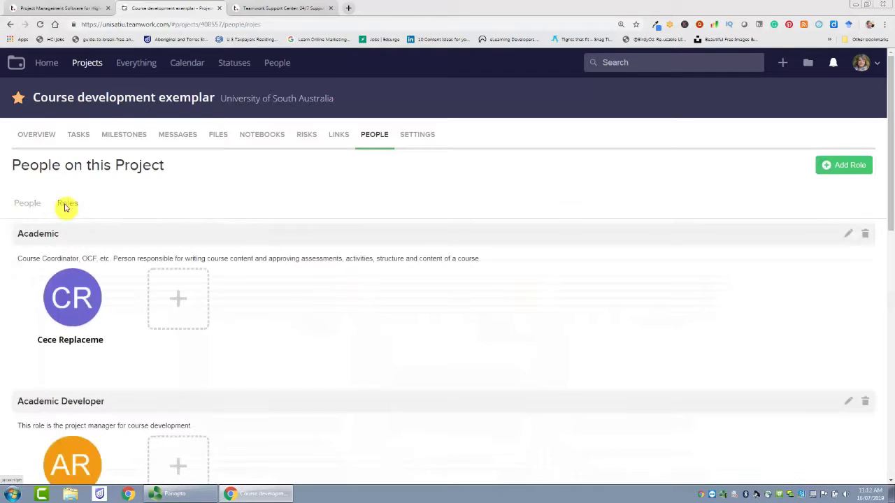
scroll(302, 300, down, 1)
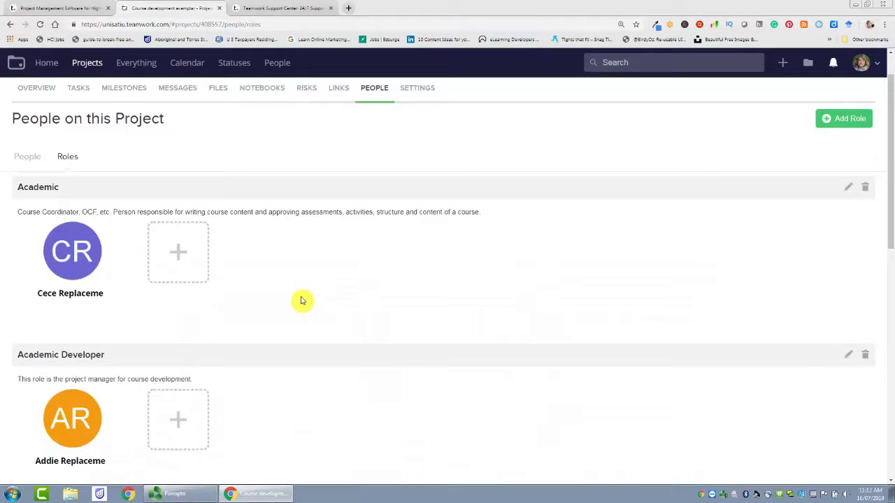
scroll(302, 300, down, 10)
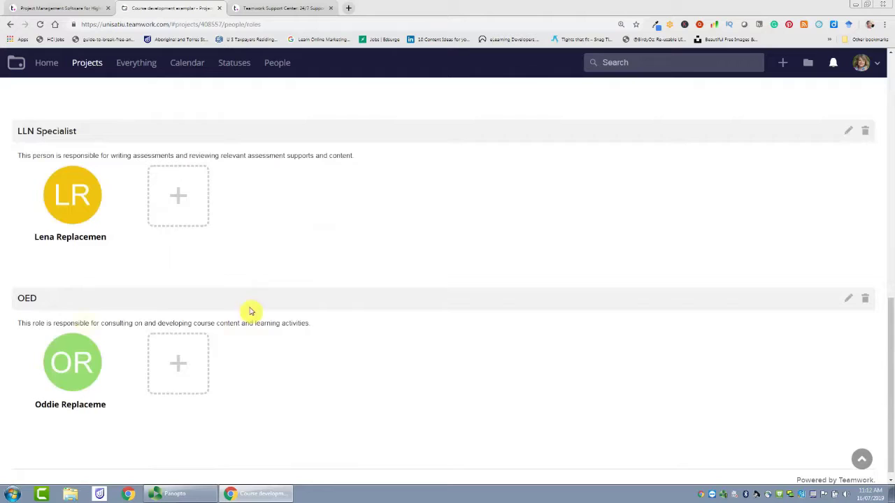
mouse_move(46, 353)
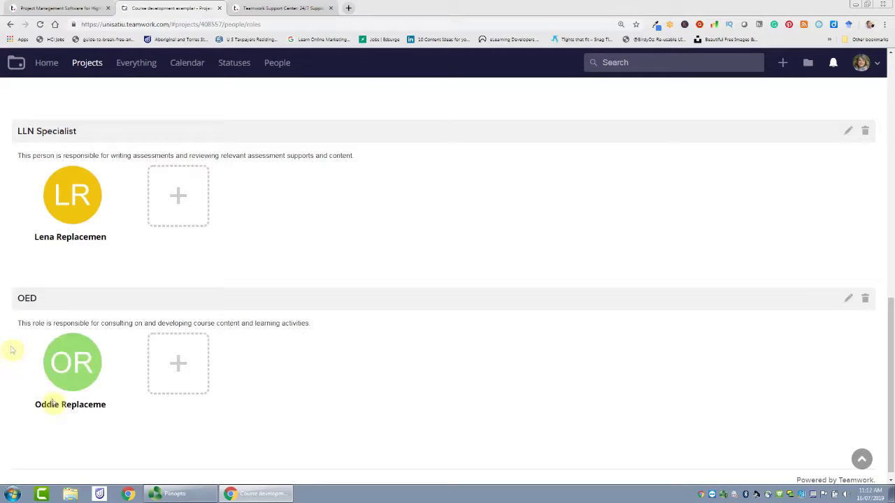
click(177, 365)
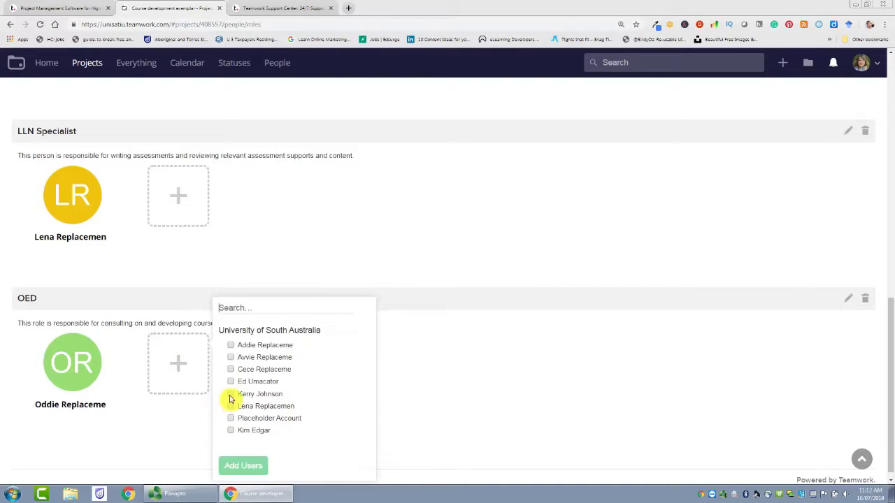
click(230, 394)
click(233, 466)
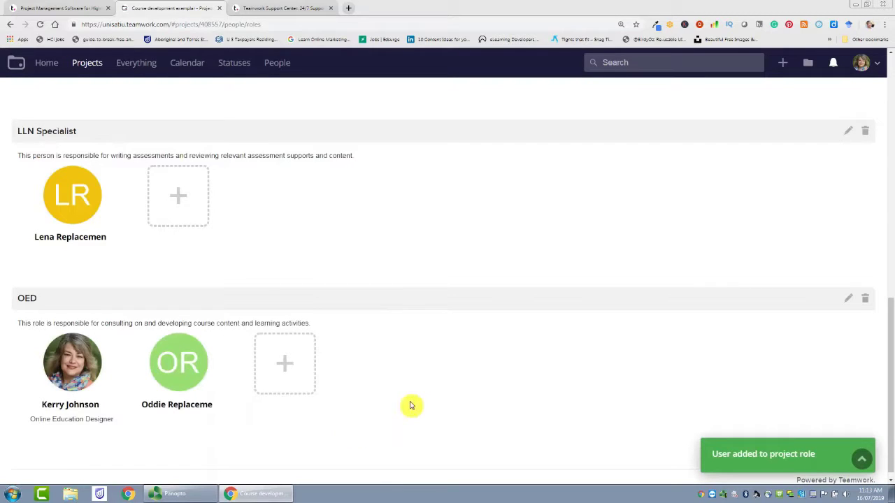
scroll(411, 406, up, 5)
scroll(411, 405, up, 4)
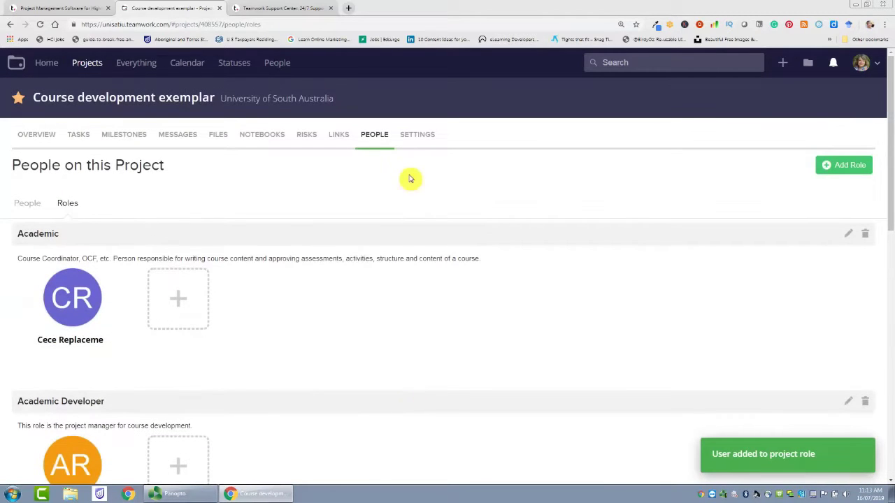
click(419, 139)
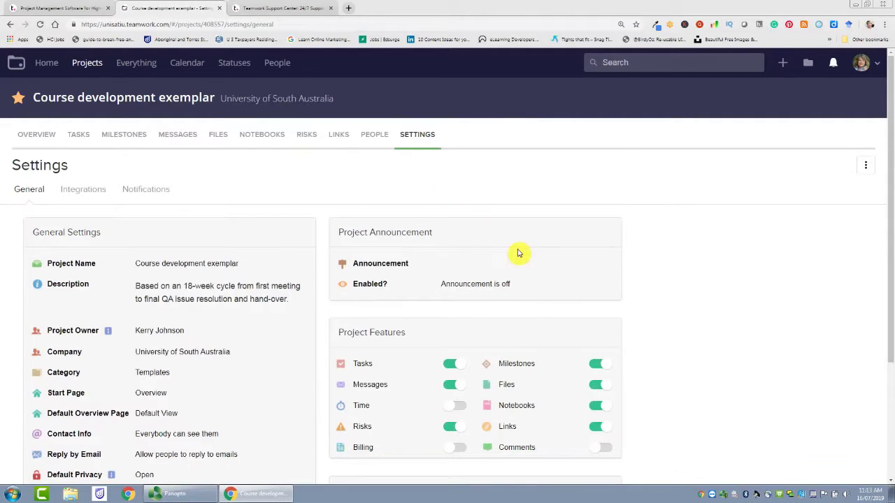
Step: Scroll through General Settings to review privacy, status and the disabled Time, Billing and Comments features
scroll(515, 252, down, 1)
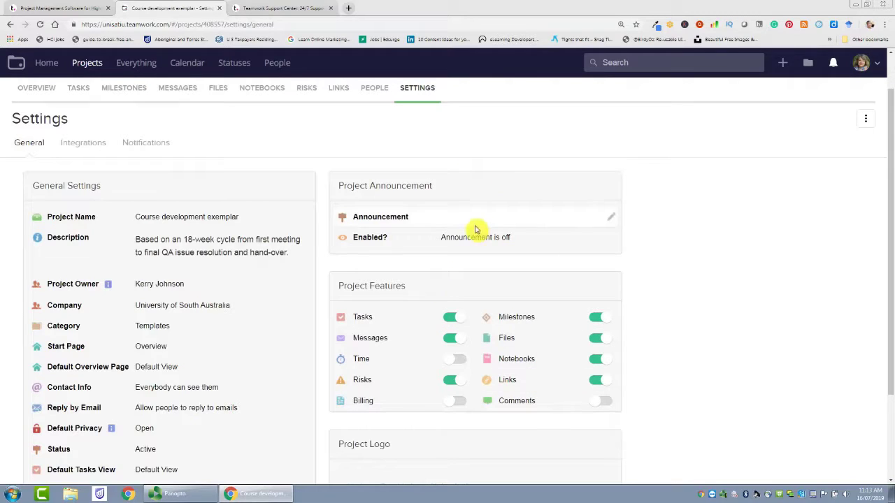
scroll(475, 230, down, 2)
scroll(475, 230, up, 1)
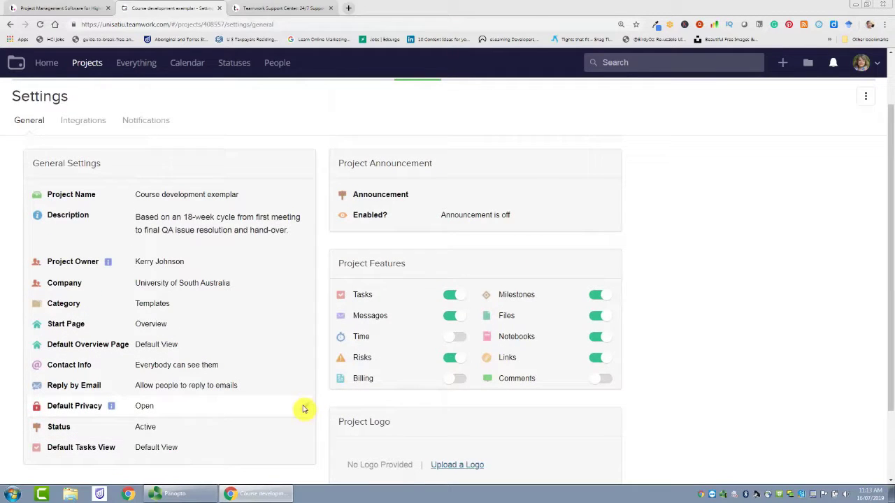
scroll(304, 409, up, 1)
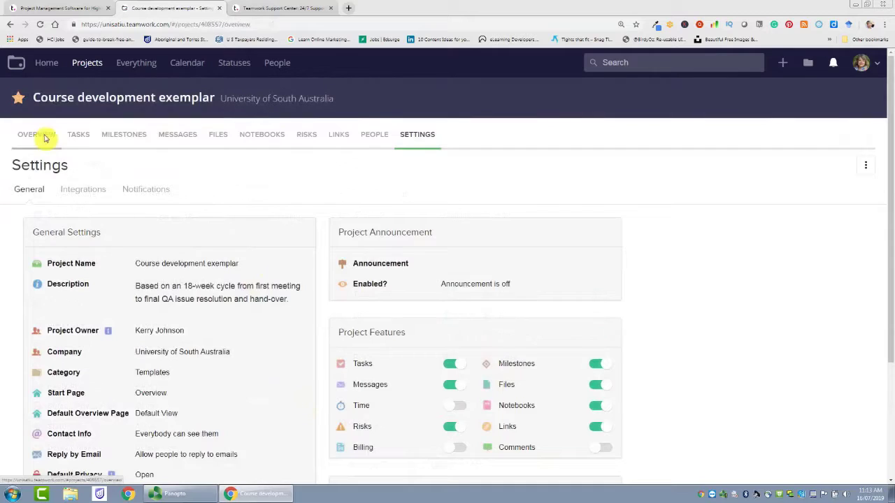
Step: From the project Overview, show the inbound email addresses for tasks, messages, notebooks, files and links
click(35, 135)
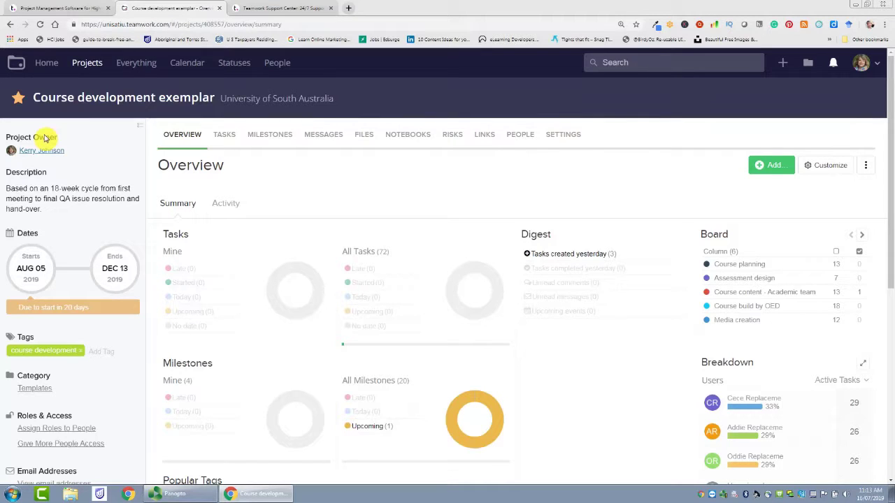
scroll(49, 294, down, 3)
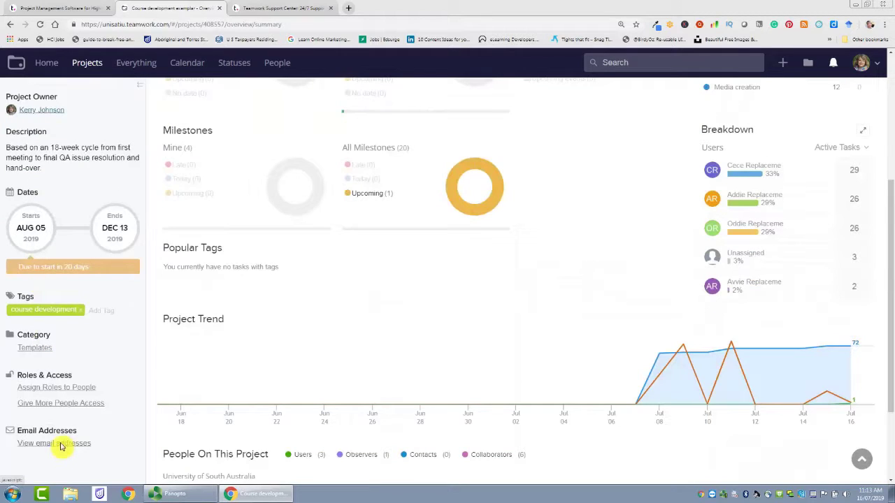
click(61, 444)
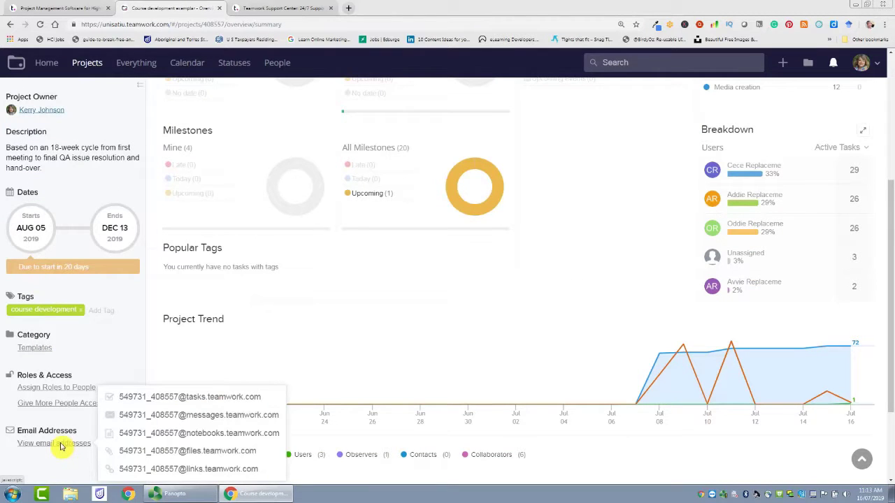